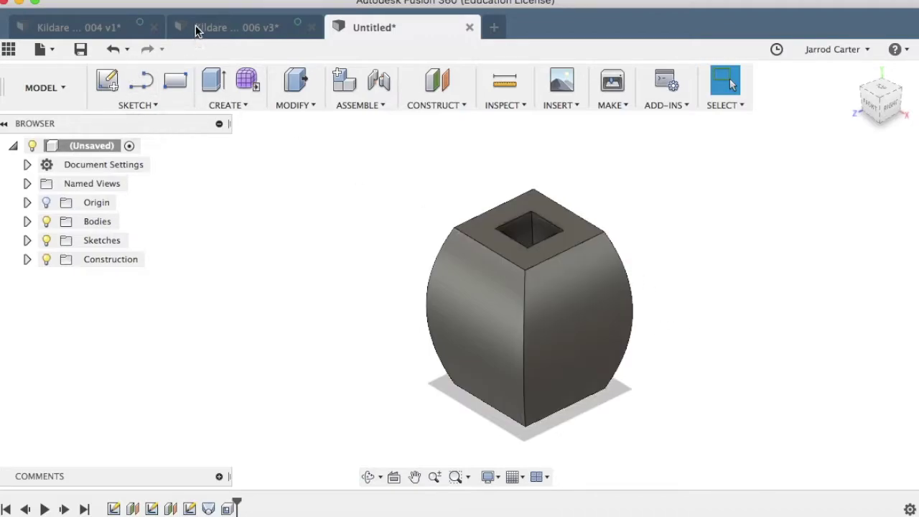
- Switch to the Kildare Lamp 004 v1 design, orbit it, and select its Shell feature in the timeline
{"action": "left_click", "coordinate": [93, 23]}
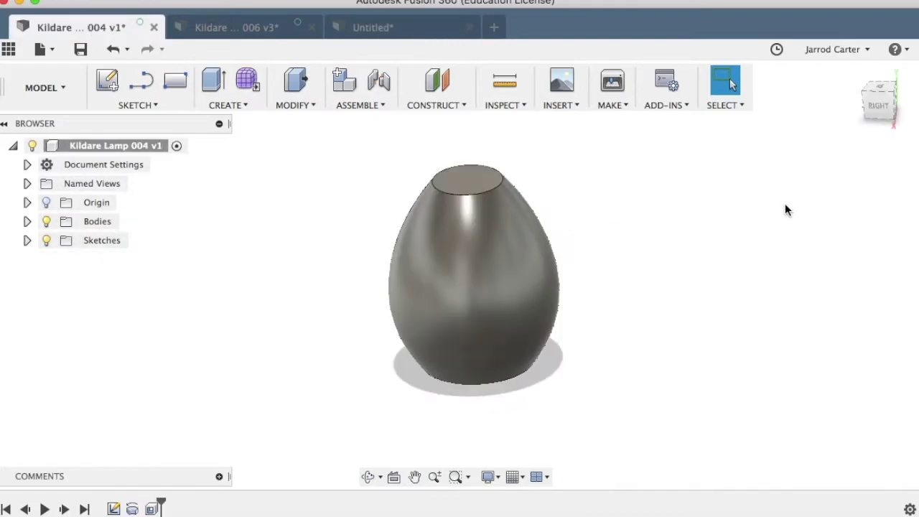
{"action": "mouse_move", "coordinate": [878, 109]}
{"action": "left_mouse_down"}
{"action": "mouse_move", "coordinate": [878, 99]}
{"action": "mouse_move", "coordinate": [869, 103]}
{"action": "mouse_move", "coordinate": [888, 104]}
{"action": "mouse_move", "coordinate": [897, 121]}
{"action": "mouse_move", "coordinate": [896, 109]}
{"action": "left_mouse_up"}
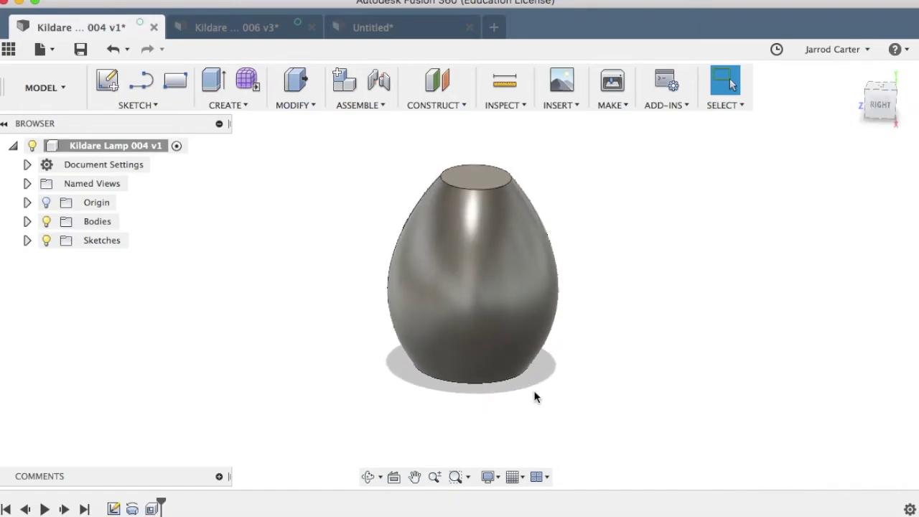
{"action": "left_click", "coordinate": [605, 514]}
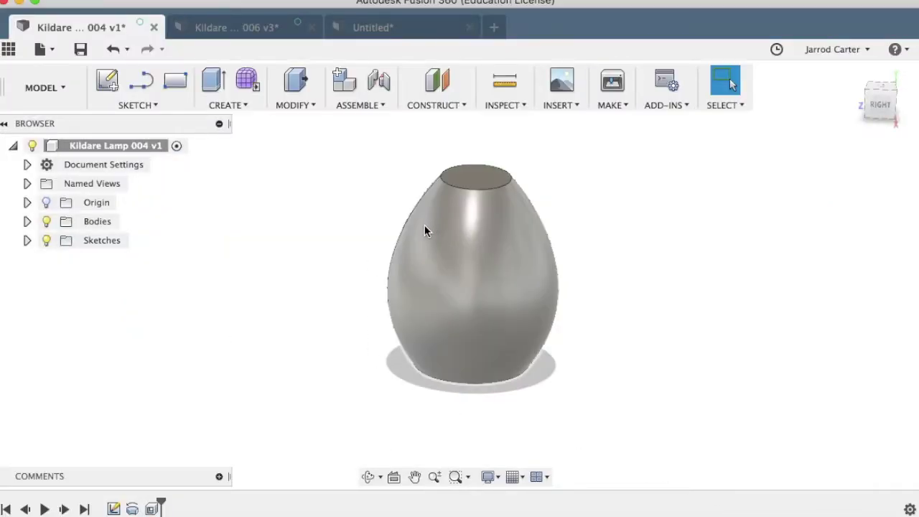
{"action": "left_click", "coordinate": [152, 510]}
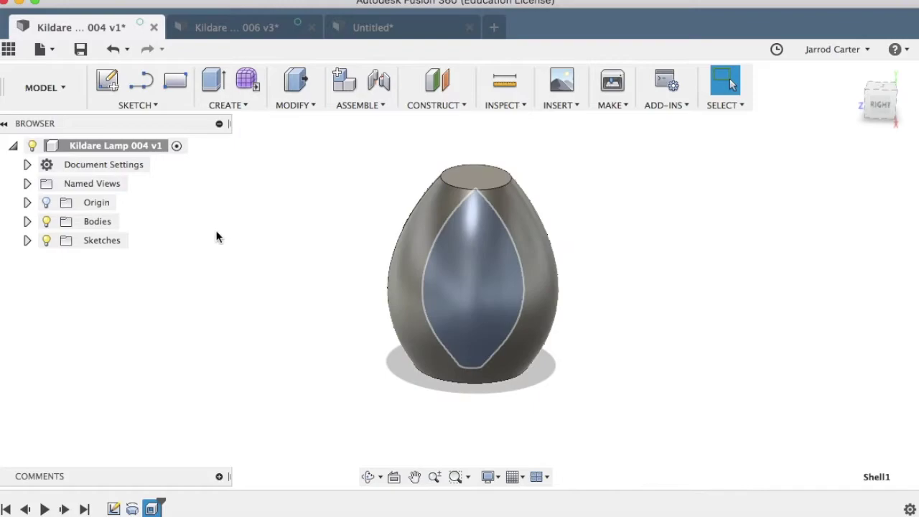
{"action": "left_click", "coordinate": [495, 28]}
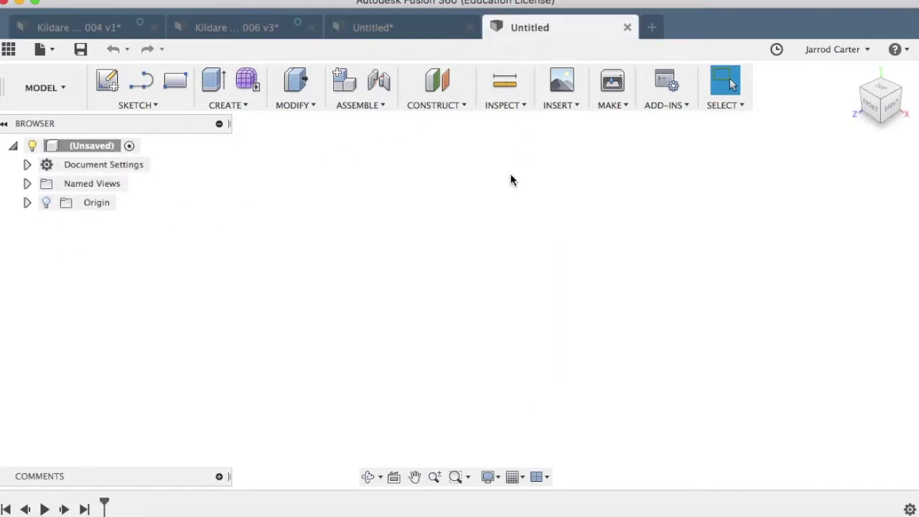
- Create a new sketch on an origin plane of the blank Untitled design
{"action": "left_click", "coordinate": [142, 104]}
{"action": "left_click", "coordinate": [142, 122]}
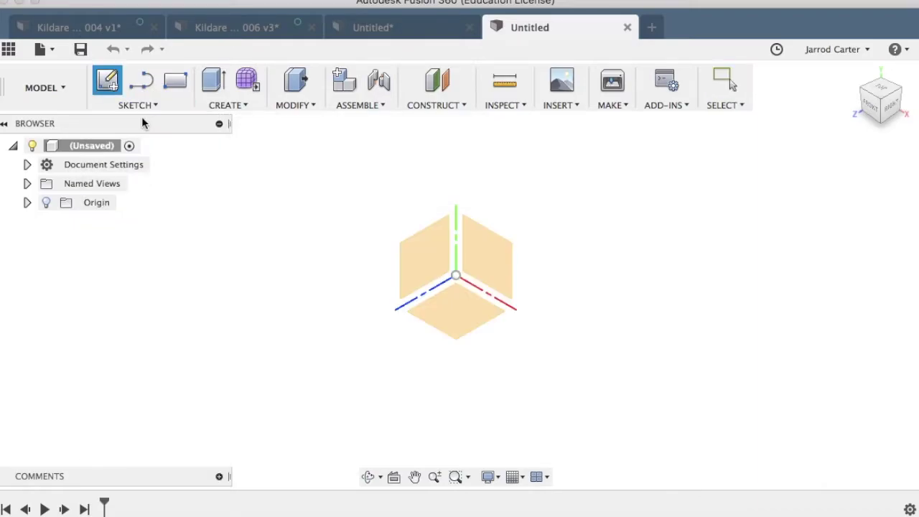
{"action": "left_click", "coordinate": [426, 257]}
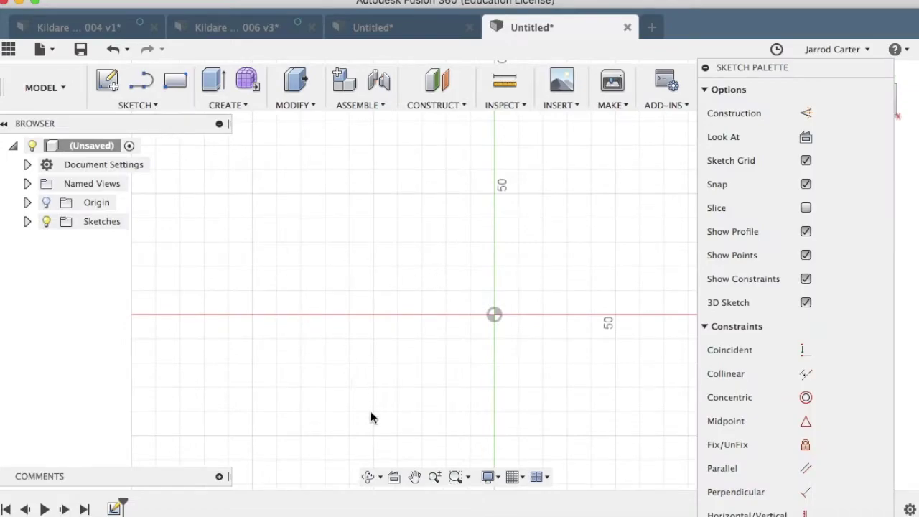
{"action": "left_click", "coordinate": [600, 513]}
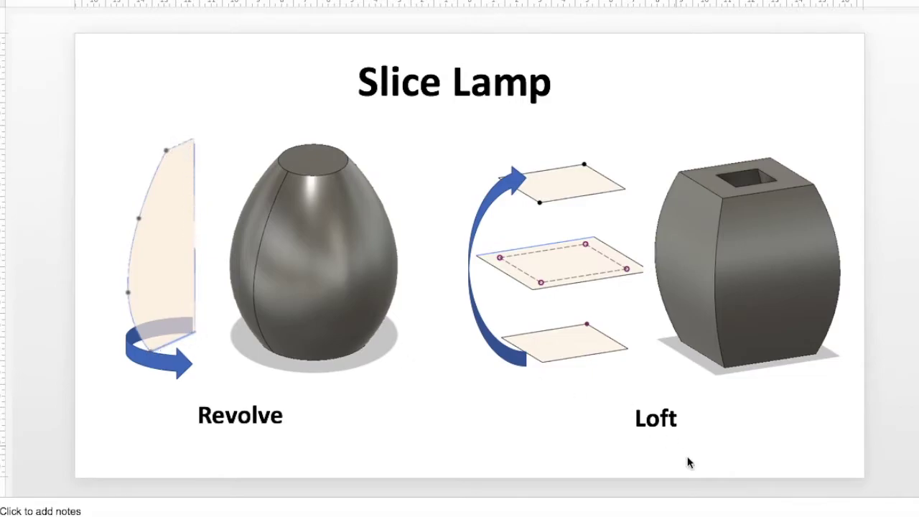
{"action": "left_click", "coordinate": [858, 511]}
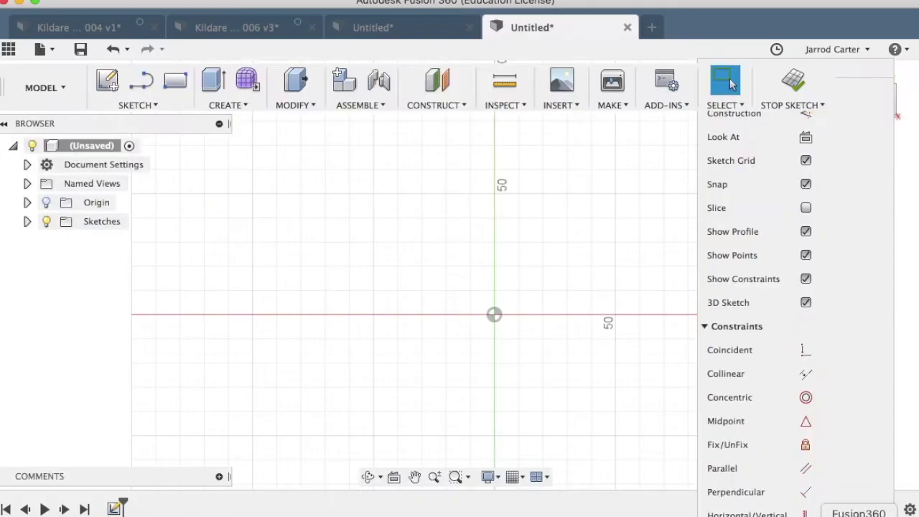
{"action": "left_click", "coordinate": [158, 107]}
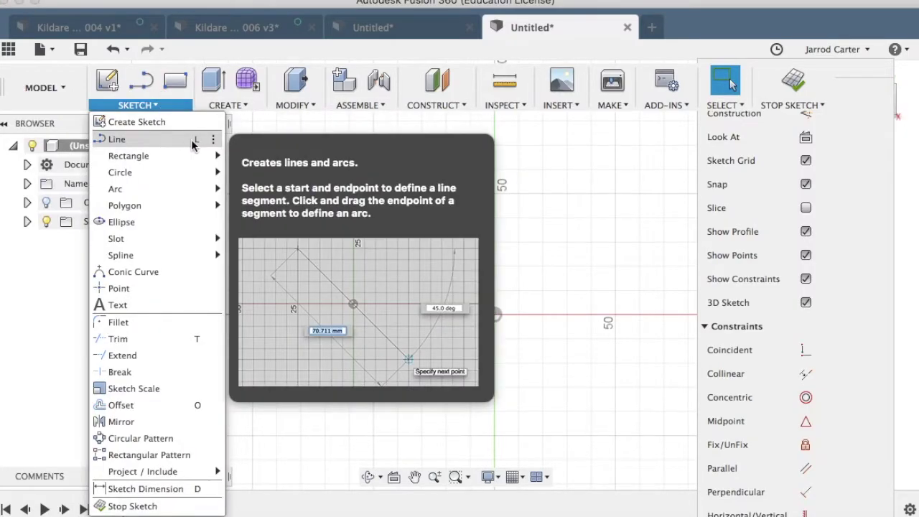
- Draw a 40 mm horizontal line leftward from the origin
{"action": "left_click", "coordinate": [193, 144]}
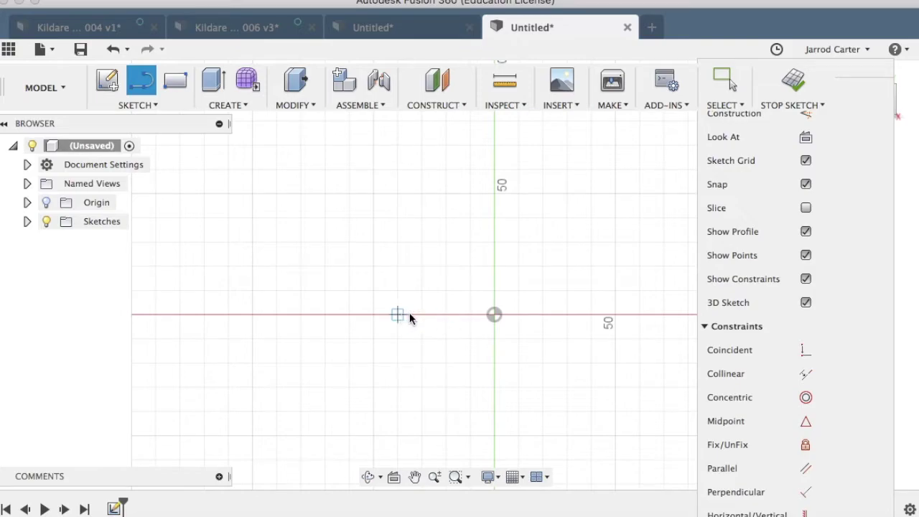
{"action": "left_click_drag", "start_coordinate": [493, 313], "coordinate": [382, 315]}
{"action": "type", "text": "40"}
{"action": "key", "text": "Return"}
{"action": "key", "text": "Escape"}
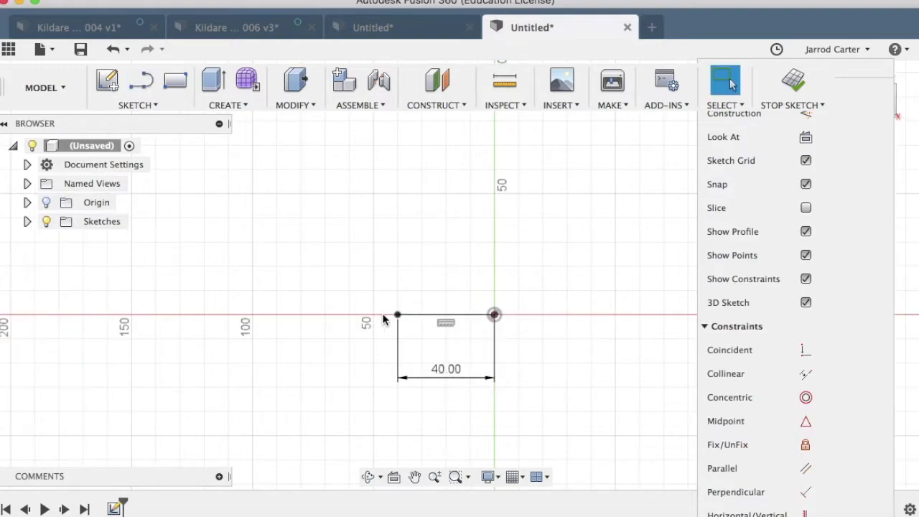
{"action": "scroll", "coordinate": [388, 359], "scroll_direction": "up", "scroll_amount": 1}
{"action": "scroll", "coordinate": [387, 359], "scroll_direction": "down", "scroll_amount": 3}
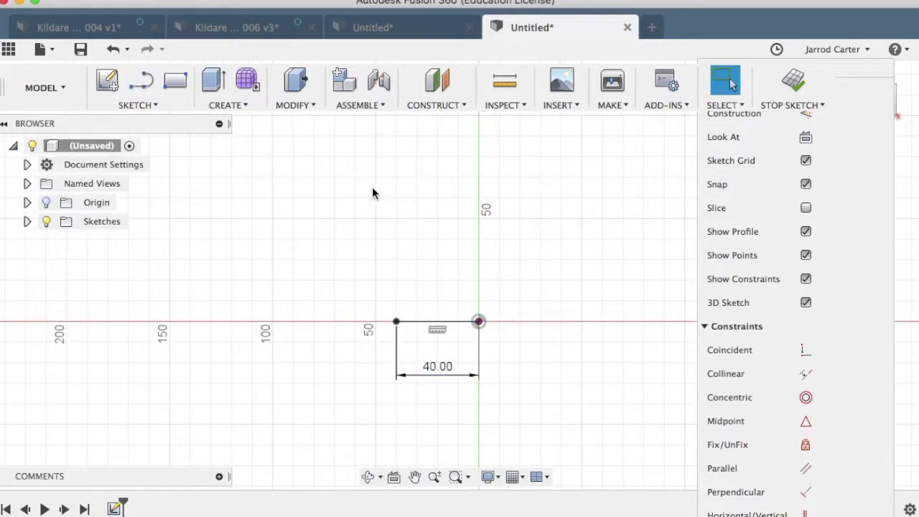
- Draw a vertical line up from the origin and dimension it to 140 mm
{"action": "key", "text": "l"}
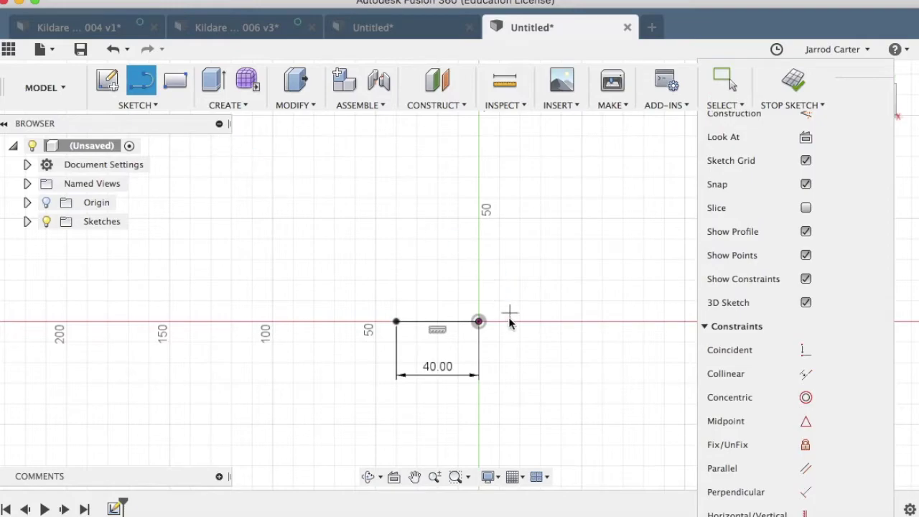
{"action": "left_click", "coordinate": [479, 321]}
{"action": "left_click", "coordinate": [478, 183]}
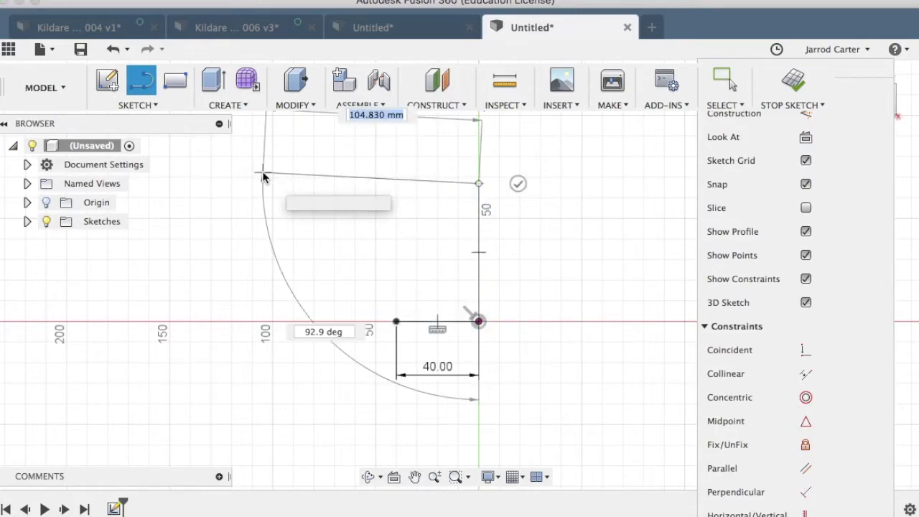
{"action": "key", "text": "Escape"}
{"action": "key", "text": "d"}
{"action": "left_click", "coordinate": [480, 249]}
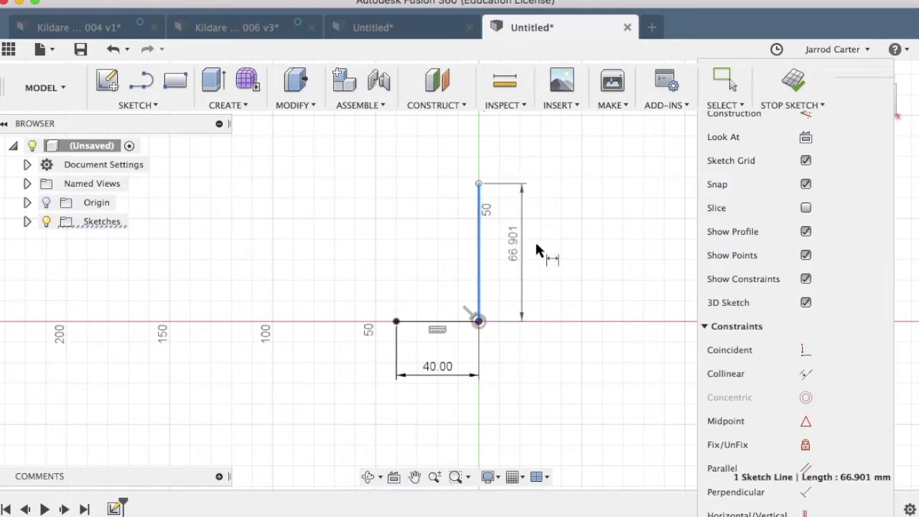
{"action": "left_click", "coordinate": [543, 249]}
{"action": "type", "text": "14"}
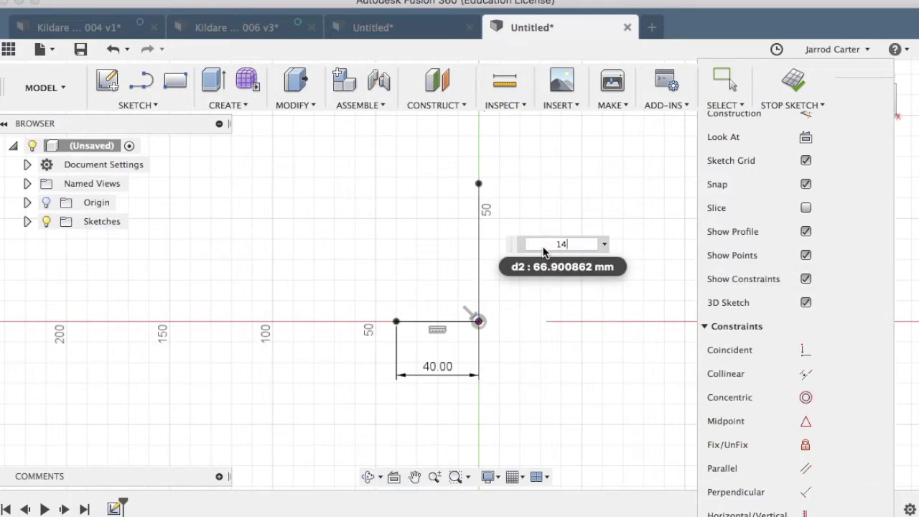
{"action": "type", "text": "0"}
{"action": "key", "text": "Return"}
{"action": "scroll", "coordinate": [438, 394], "scroll_direction": "down", "scroll_amount": 1}
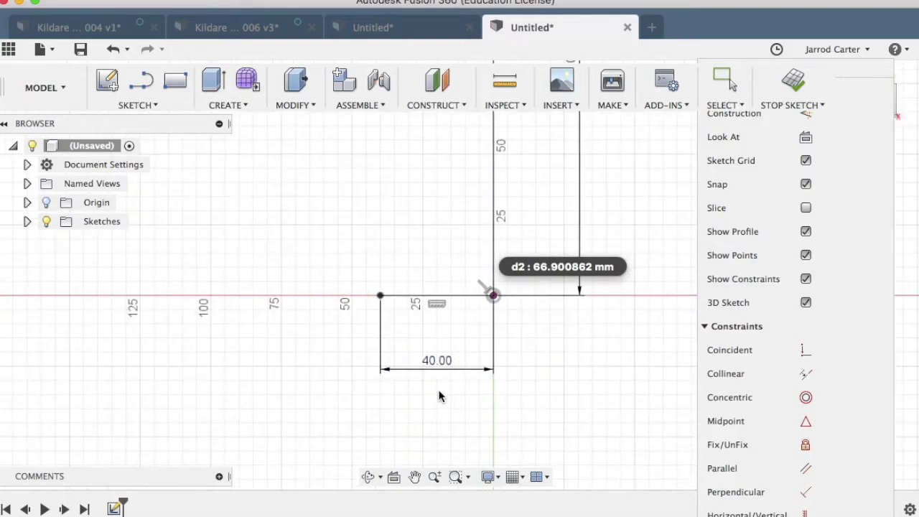
{"action": "scroll", "coordinate": [436, 373], "scroll_direction": "down", "scroll_amount": 2}
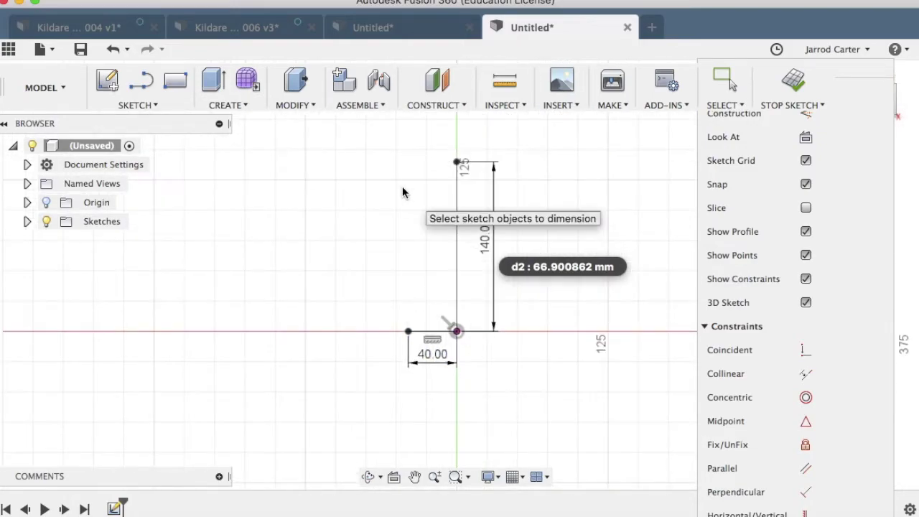
- Draw a 25 mm line from the top of the vertical line
{"action": "key", "text": "l"}
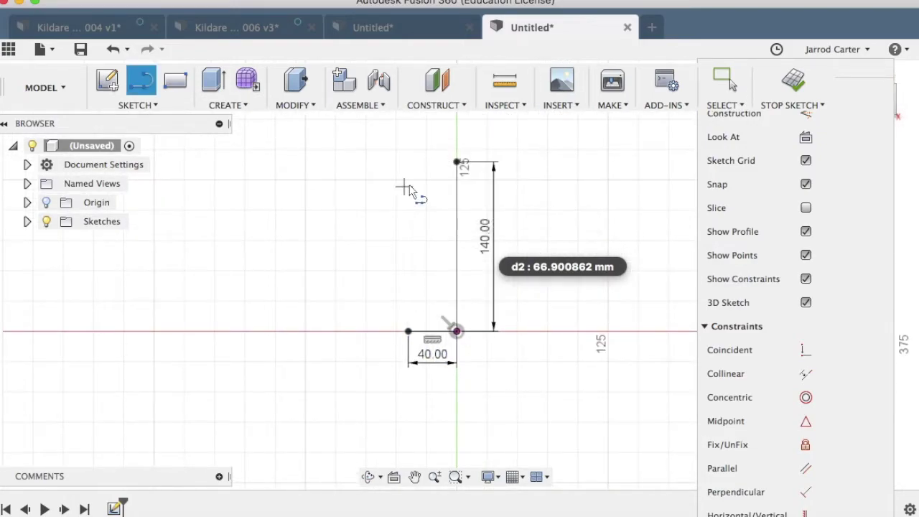
{"action": "left_click", "coordinate": [457, 163]}
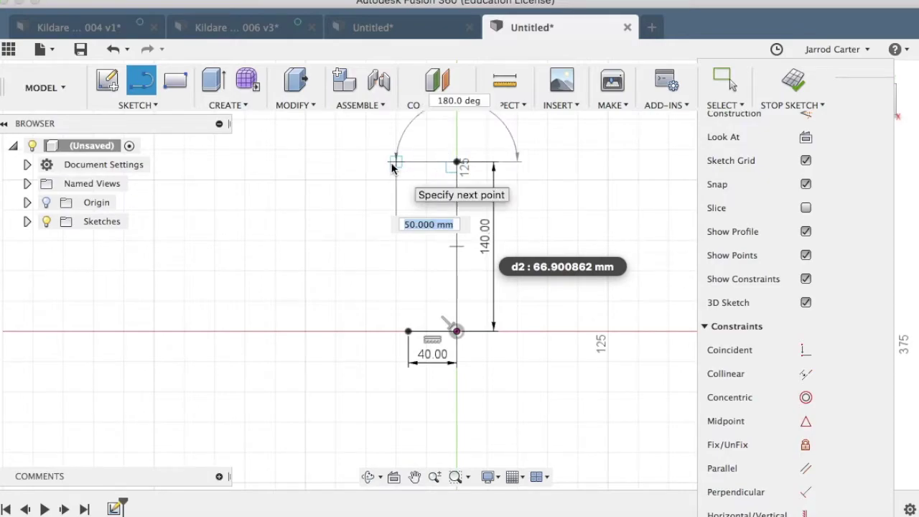
{"action": "type", "text": "25"}
{"action": "key", "text": "Return"}
{"action": "key", "text": "Escape"}
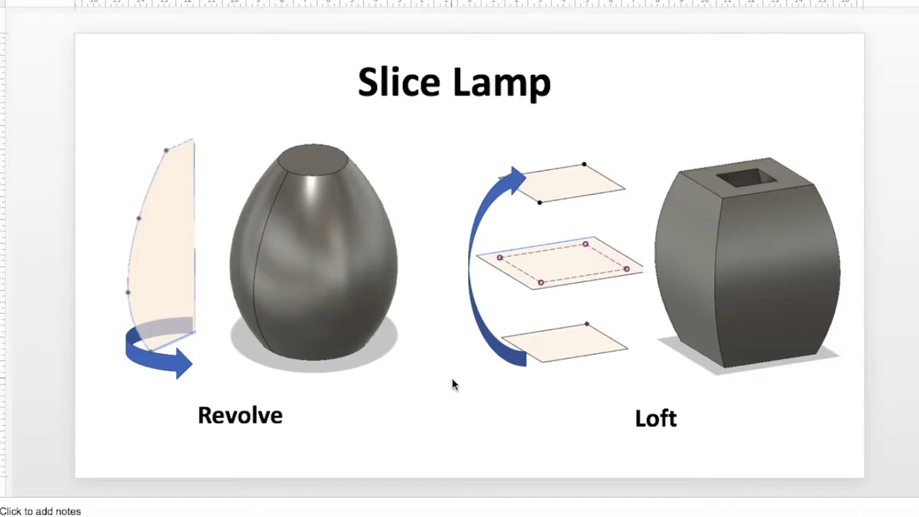
{"action": "left_click", "coordinate": [819, 514]}
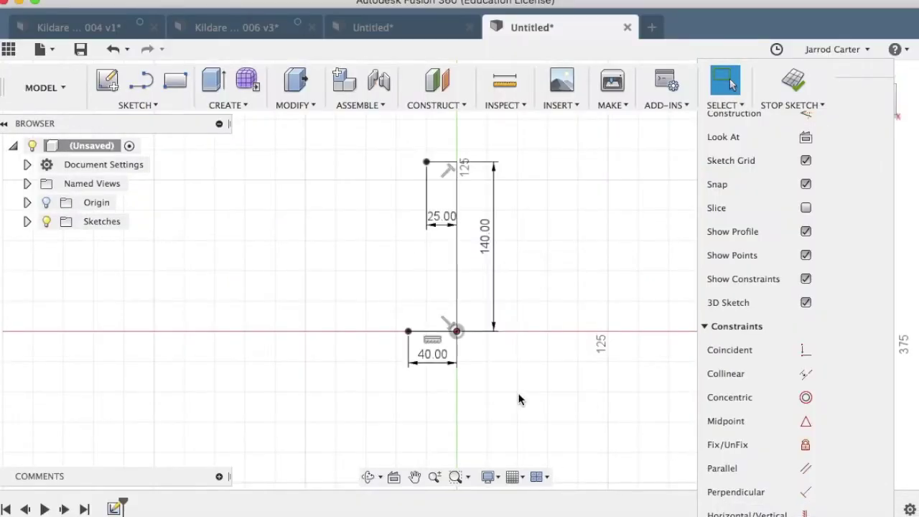
- Try a 3-point arc from the top point to the base's left end, then cancel it
{"action": "left_click", "coordinate": [144, 105]}
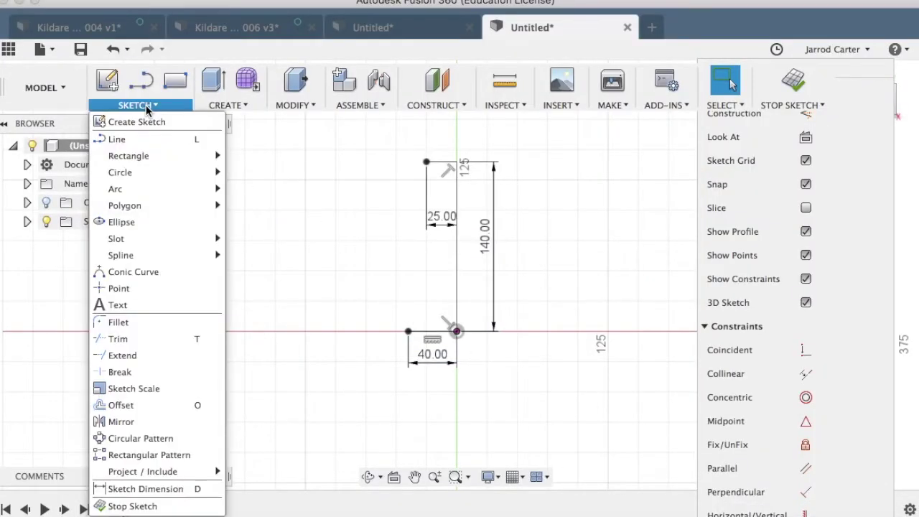
{"action": "left_click", "coordinate": [144, 105]}
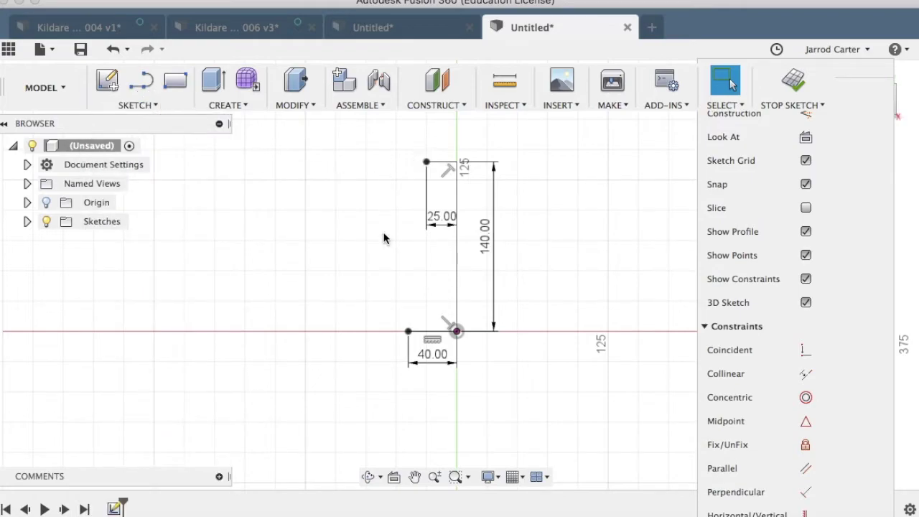
{"action": "left_click", "coordinate": [148, 105]}
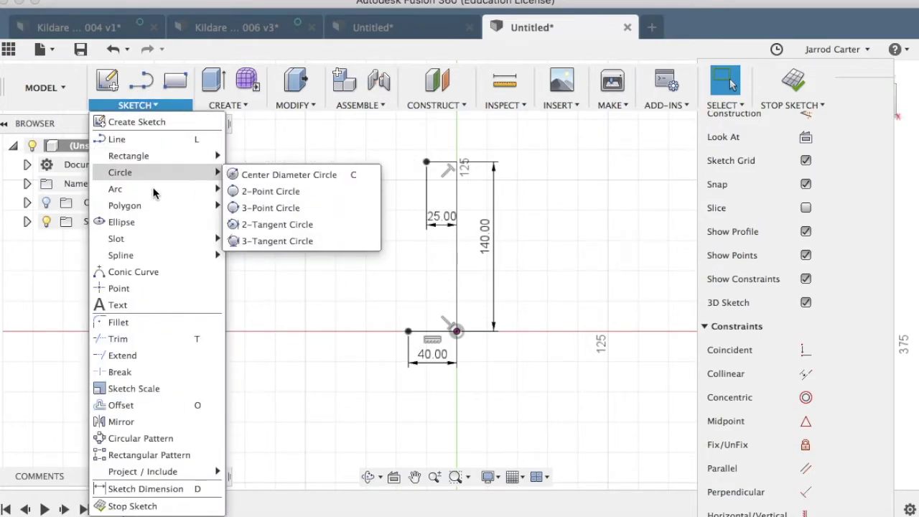
{"action": "mouse_move", "coordinate": [155, 193]}
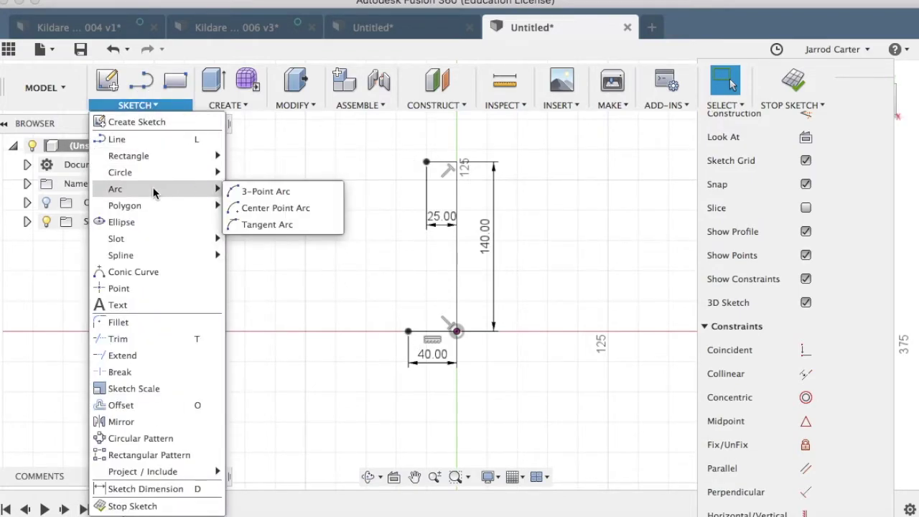
{"action": "left_click", "coordinate": [255, 191]}
{"action": "left_click", "coordinate": [426, 162]}
{"action": "left_click", "coordinate": [408, 331]}
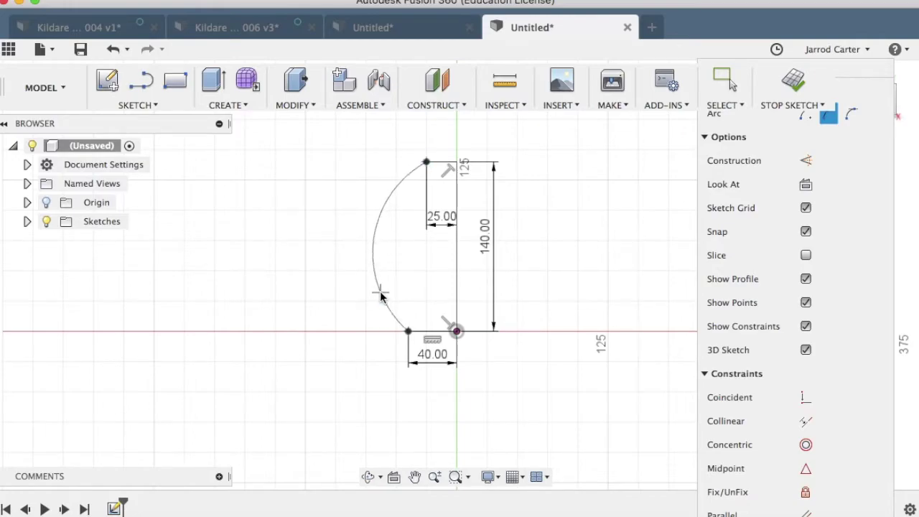
{"action": "key", "text": "Escape"}
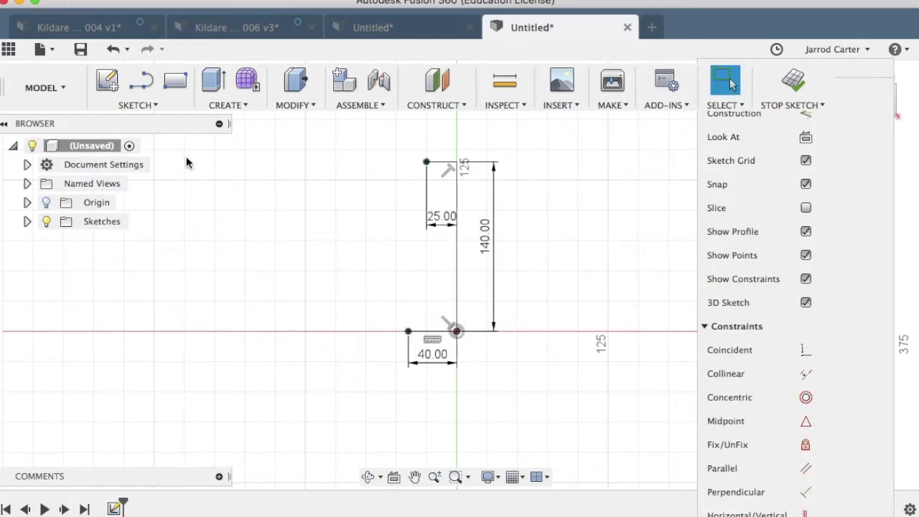
- Draw a 3-point arc curving down from the 25 mm top line's end
{"action": "left_click", "coordinate": [149, 106]}
{"action": "mouse_move", "coordinate": [152, 204]}
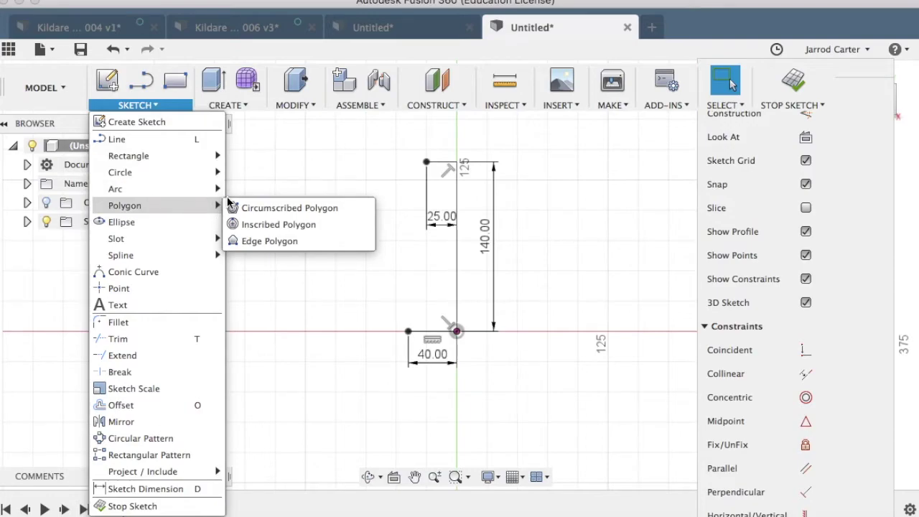
{"action": "mouse_move", "coordinate": [216, 189]}
{"action": "left_click", "coordinate": [263, 188]}
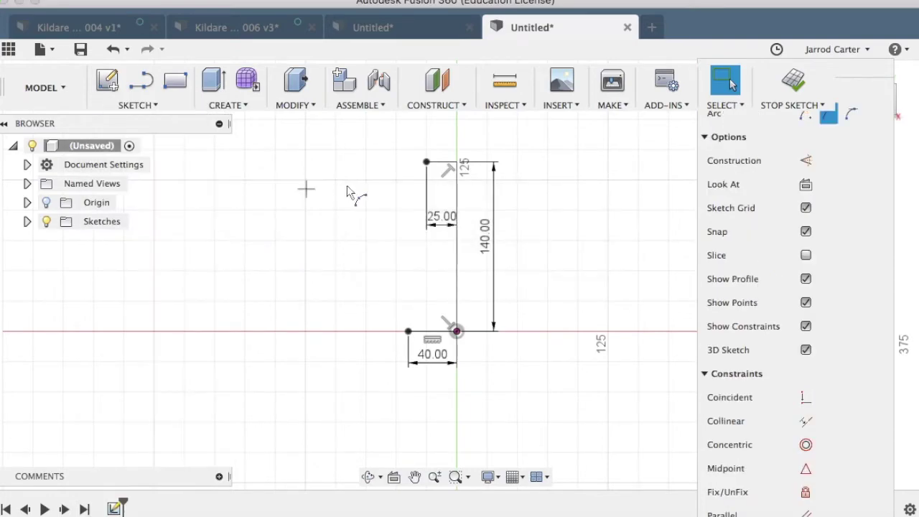
{"action": "left_click", "coordinate": [426, 162]}
{"action": "left_click", "coordinate": [386, 286]}
{"action": "left_click", "coordinate": [385, 252]}
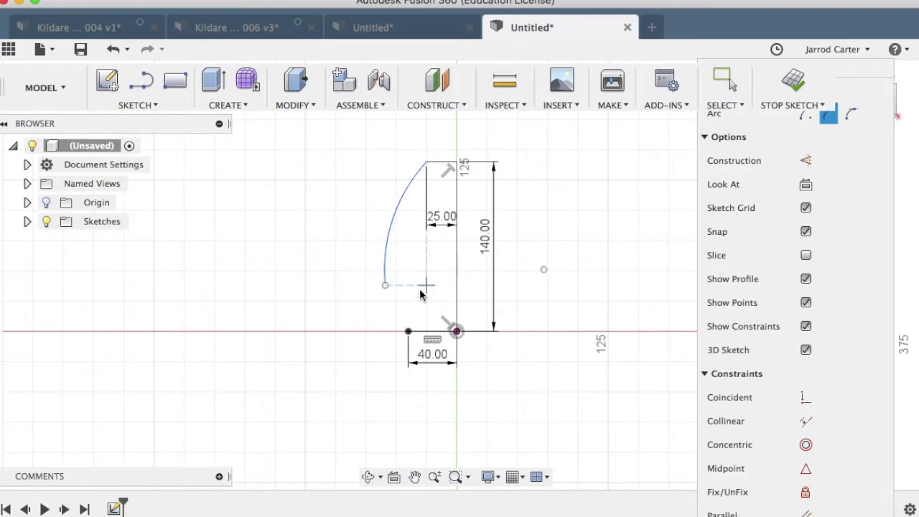
- Draw a second 3-point arc from the 40 mm base end to the first arc, closing the profile
{"action": "left_click", "coordinate": [406, 331]}
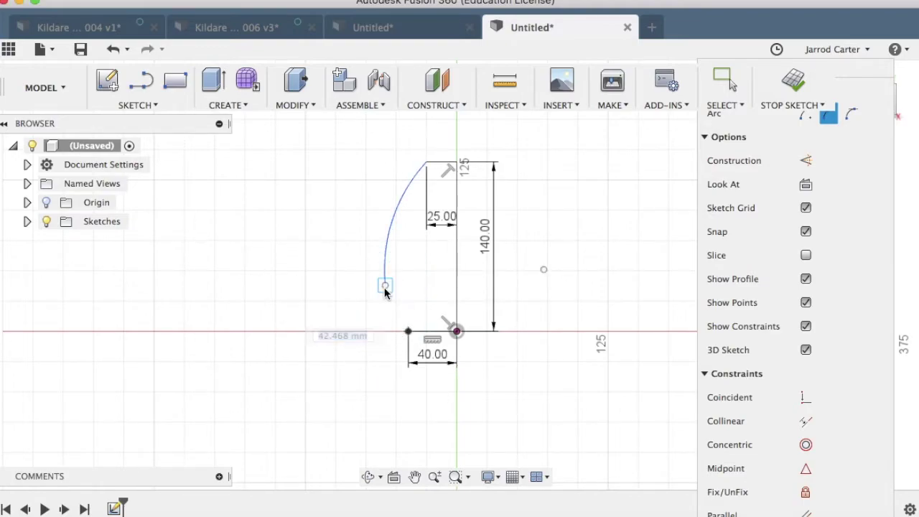
{"action": "left_click", "coordinate": [385, 286]}
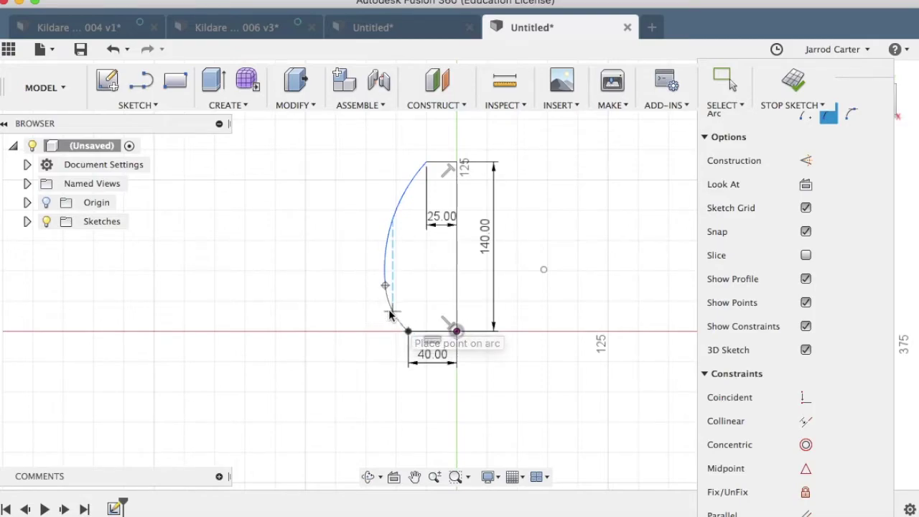
{"action": "scroll", "coordinate": [386, 318], "scroll_direction": "up", "scroll_amount": 3}
{"action": "left_click", "coordinate": [384, 318]}
{"action": "scroll", "coordinate": [349, 348], "scroll_direction": "up", "scroll_amount": 3}
{"action": "scroll", "coordinate": [349, 349], "scroll_direction": "down", "scroll_amount": 5}
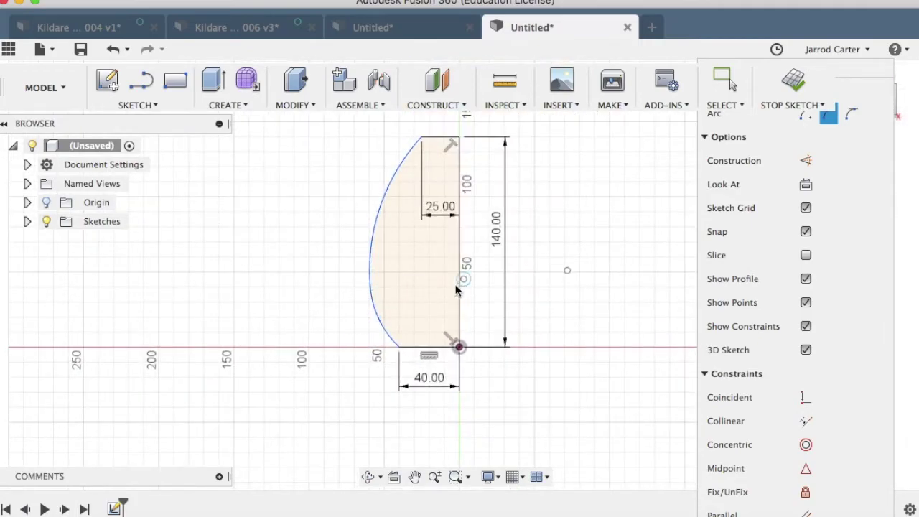
{"action": "scroll", "coordinate": [376, 352], "scroll_direction": "down", "scroll_amount": 2}
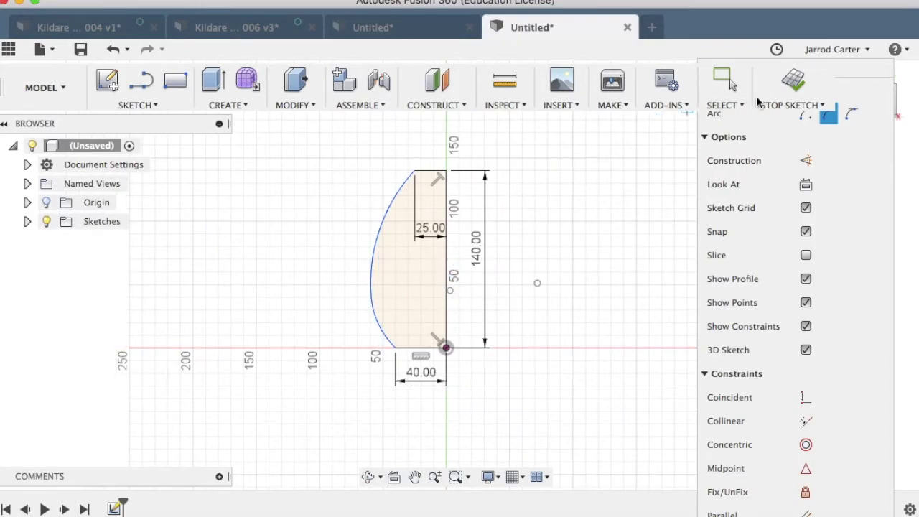
- Stop the half-profile sketch, angle the view, and launch Create > Revolve
{"action": "left_click", "coordinate": [793, 85]}
{"action": "middle_click_drag", "start_coordinate": [890, 100], "coordinate": [835, 117], "text": "shift"}
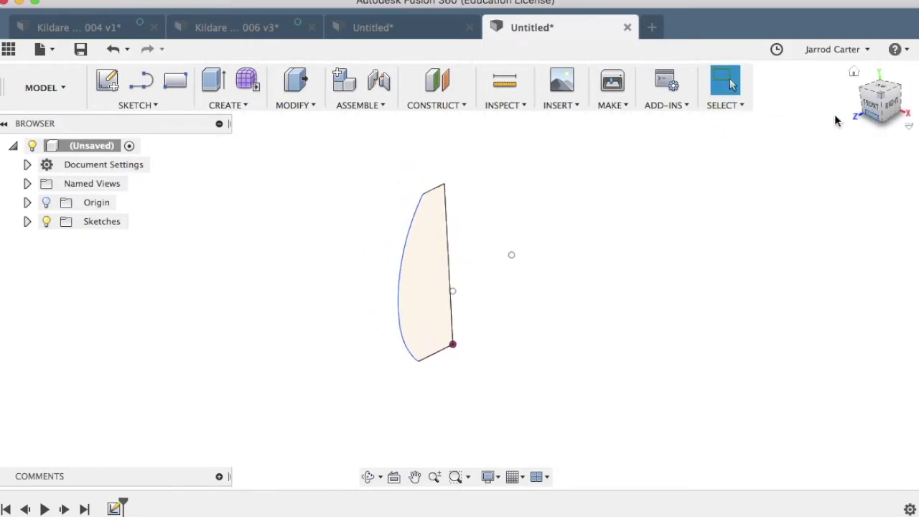
{"action": "left_click", "coordinate": [242, 106]}
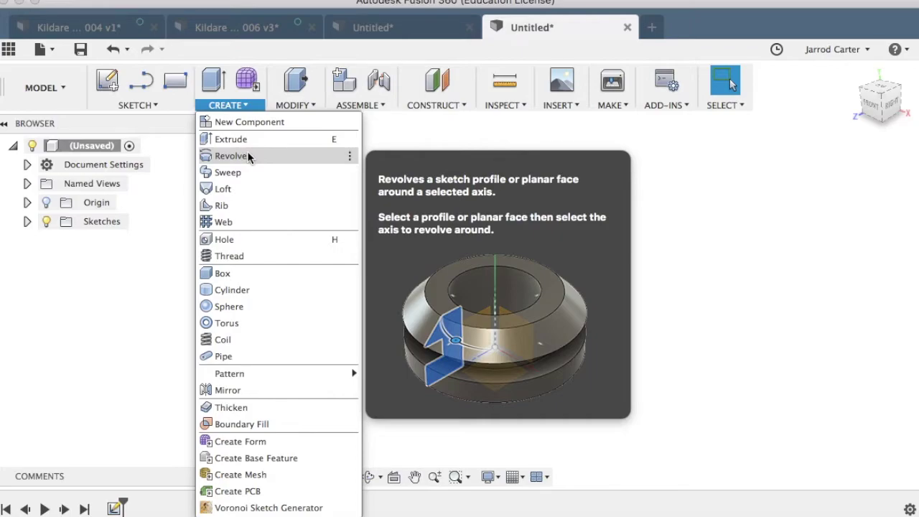
{"action": "left_click", "coordinate": [244, 156]}
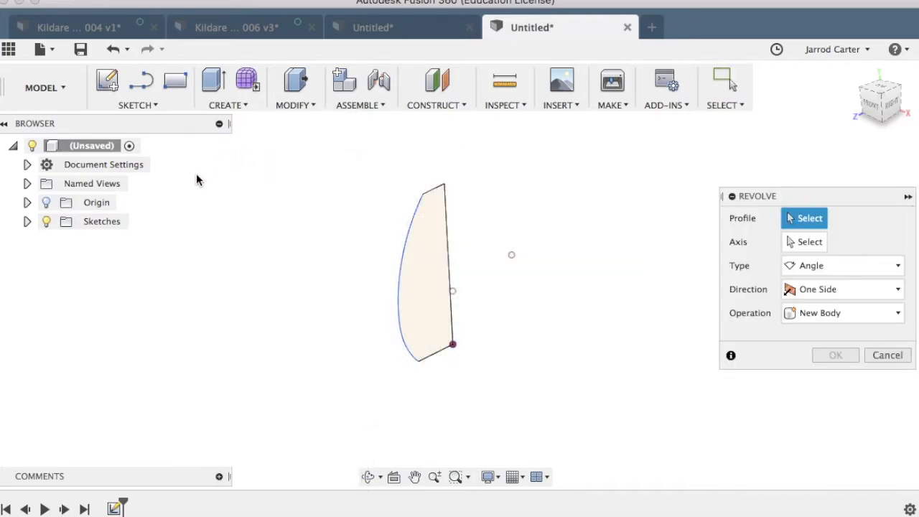
- Select the half-profile and its vertical edge as the revolve axis, previewing different angles
{"action": "left_click", "coordinate": [424, 257]}
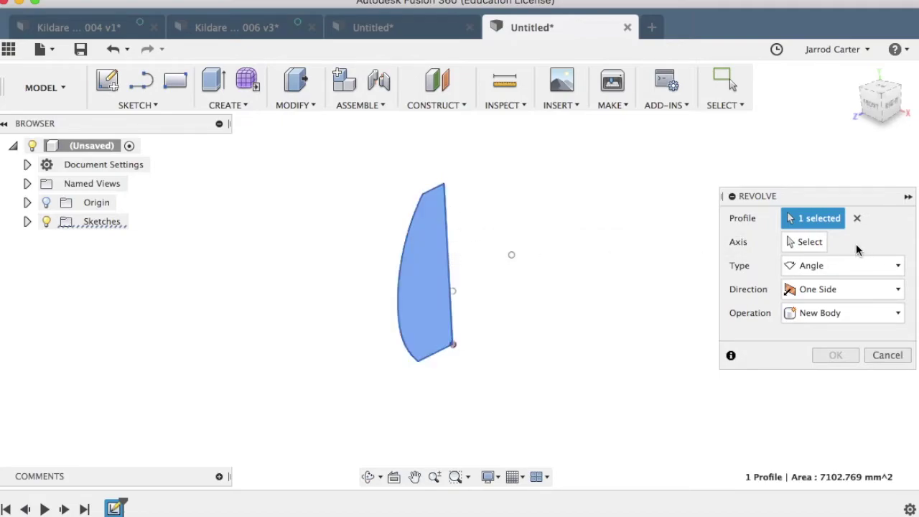
{"action": "left_click", "coordinate": [812, 242]}
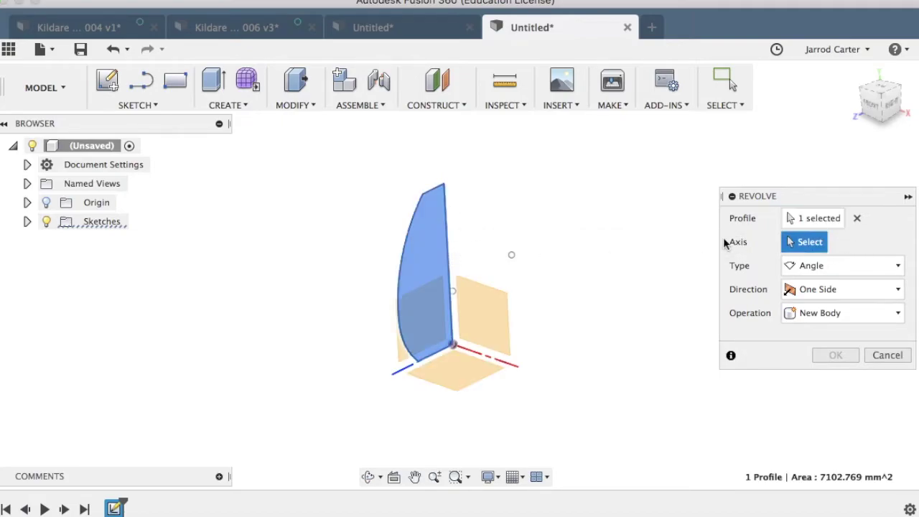
{"action": "left_click", "coordinate": [445, 250]}
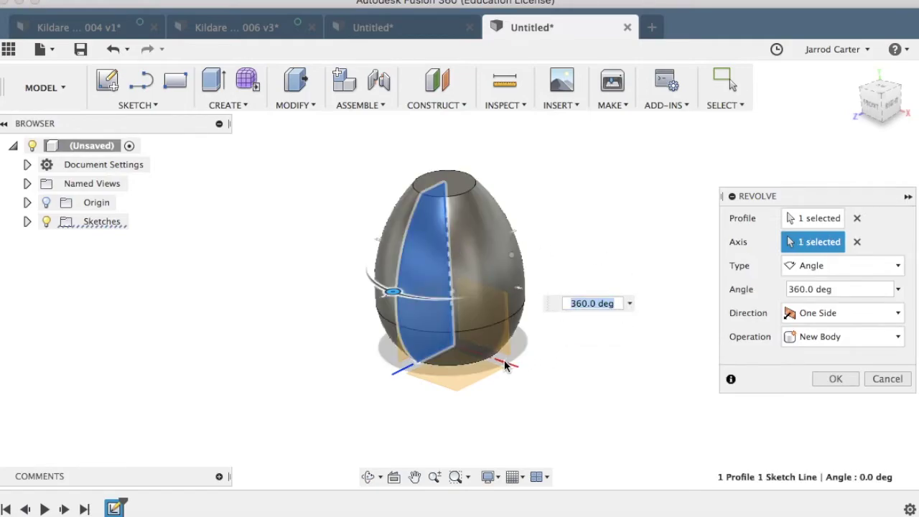
{"action": "scroll", "coordinate": [429, 307], "scroll_direction": "up", "scroll_amount": 4}
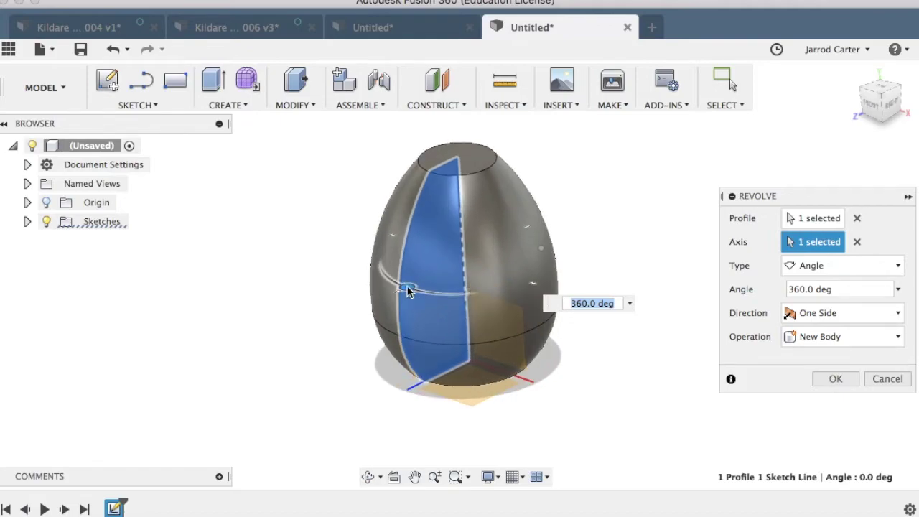
{"action": "left_click_drag", "start_coordinate": [408, 289], "coordinate": [455, 296]}
{"action": "left_click_drag", "start_coordinate": [516, 254], "coordinate": [514, 243]}
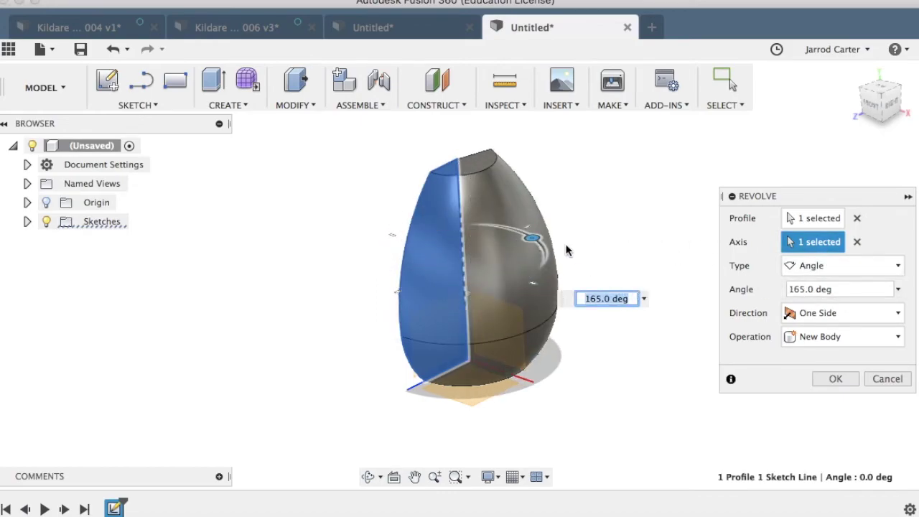
{"action": "mouse_move", "coordinate": [532, 238]}
{"action": "left_mouse_down"}
{"action": "mouse_move", "coordinate": [459, 228]}
{"action": "mouse_move", "coordinate": [402, 312]}
{"action": "mouse_move", "coordinate": [385, 286]}
{"action": "mouse_move", "coordinate": [467, 238]}
{"action": "mouse_move", "coordinate": [528, 234]}
{"action": "left_mouse_up"}
- Set the revolve angle to 360 deg and confirm the solid egg body
{"action": "left_click", "coordinate": [813, 288]}
{"action": "double_click", "coordinate": [813, 289]}
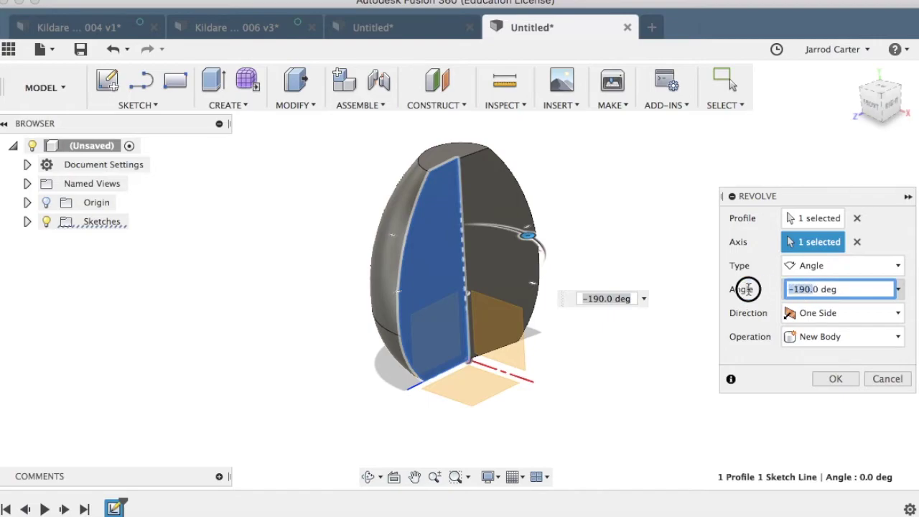
{"action": "type", "text": "30"}
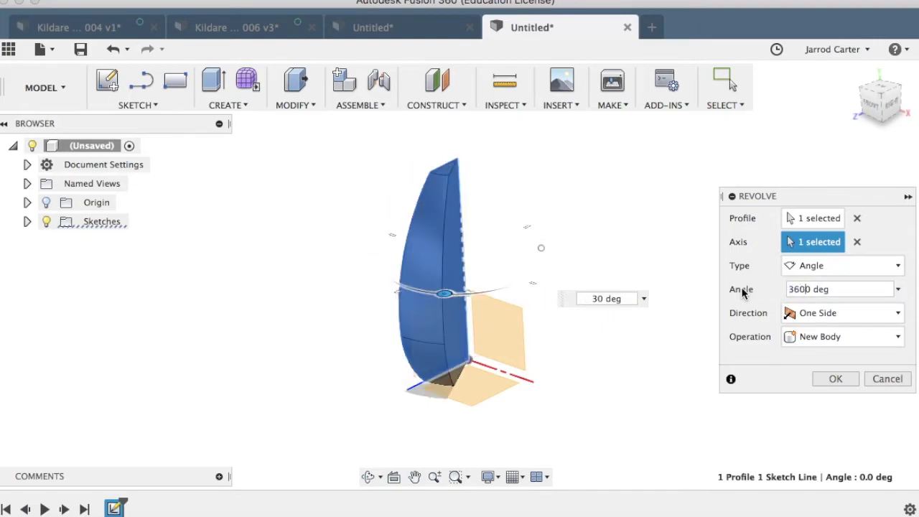
{"action": "key", "text": "BackSpace"}
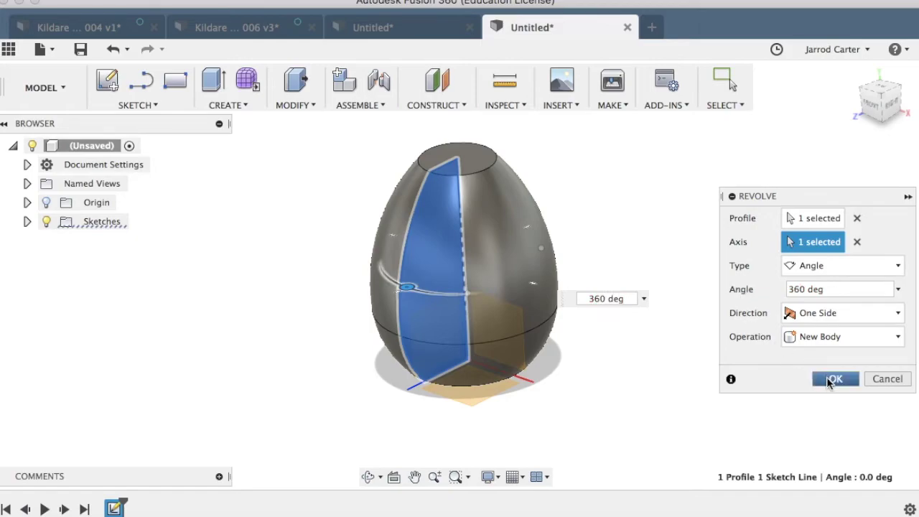
{"action": "left_click", "coordinate": [834, 380]}
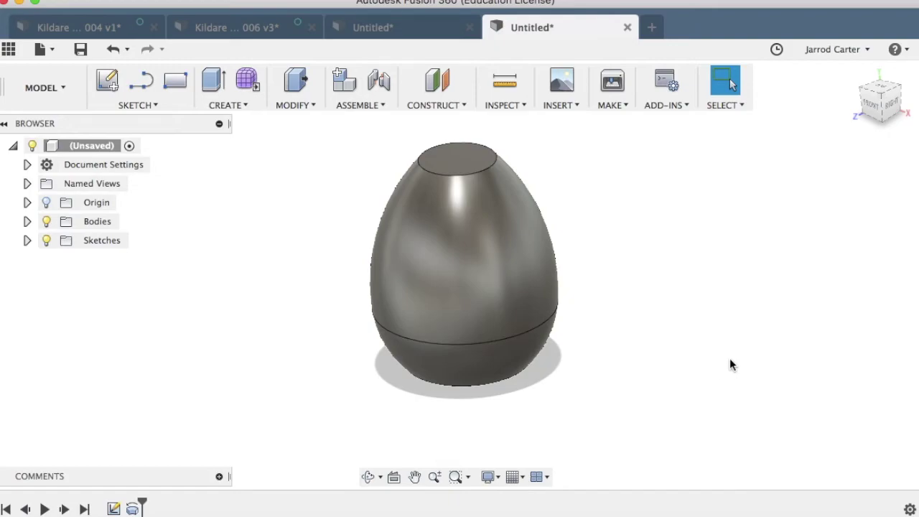
{"action": "left_click", "coordinate": [388, 27]}
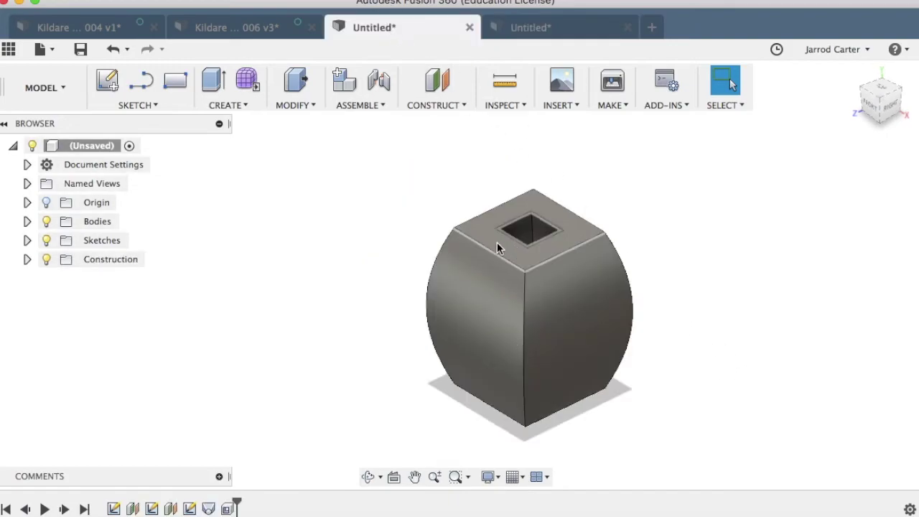
{"action": "left_click", "coordinate": [596, 513]}
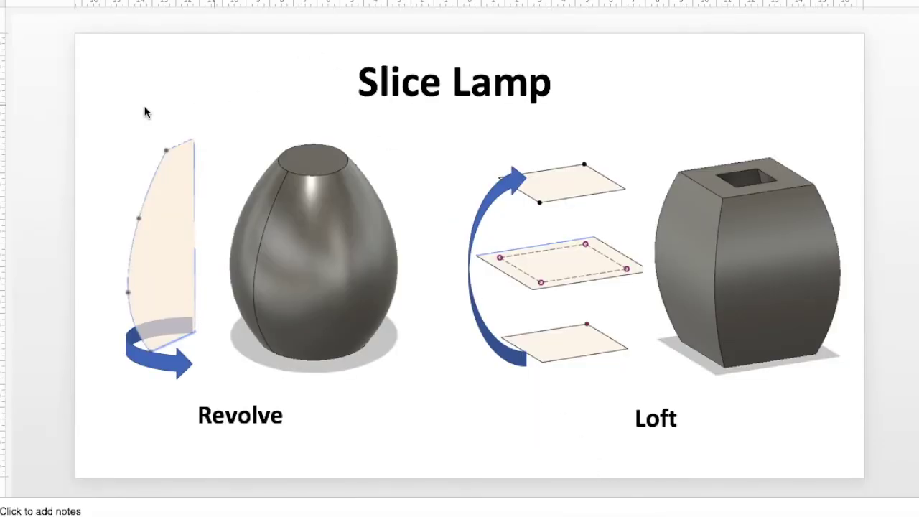
- Advance to the slide with the egg, sliced model and lamp photo, then return to the egg design
{"action": "key", "text": "Down"}
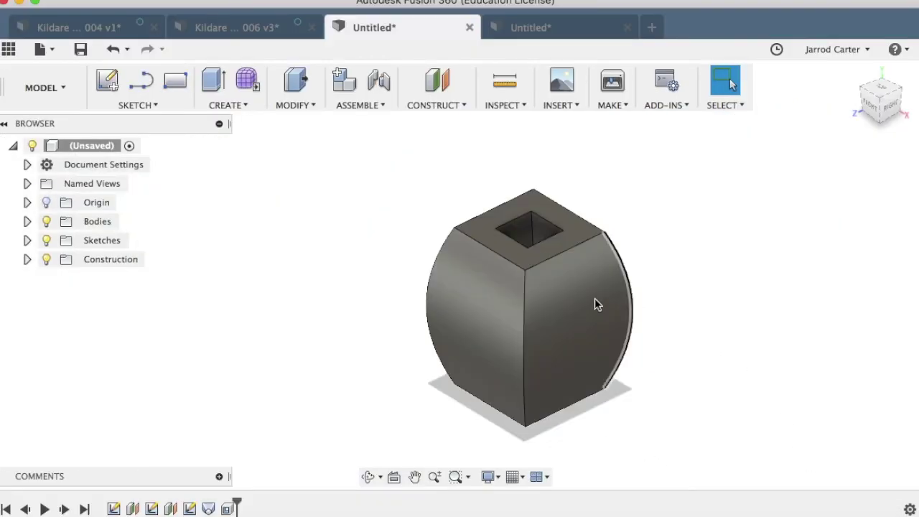
{"action": "left_click", "coordinate": [533, 28]}
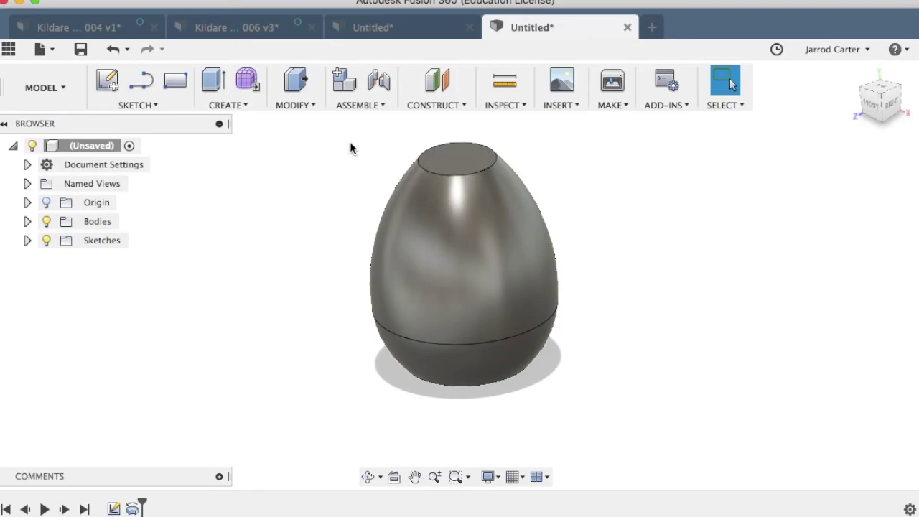
- Shell the egg 20 mm inward with its top and bottom faces removed
{"action": "left_click", "coordinate": [303, 106]}
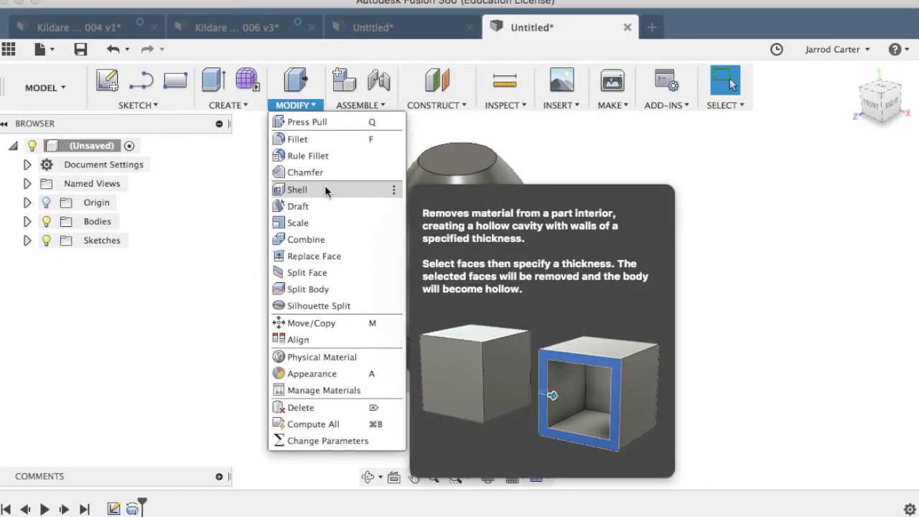
{"action": "left_click", "coordinate": [324, 190]}
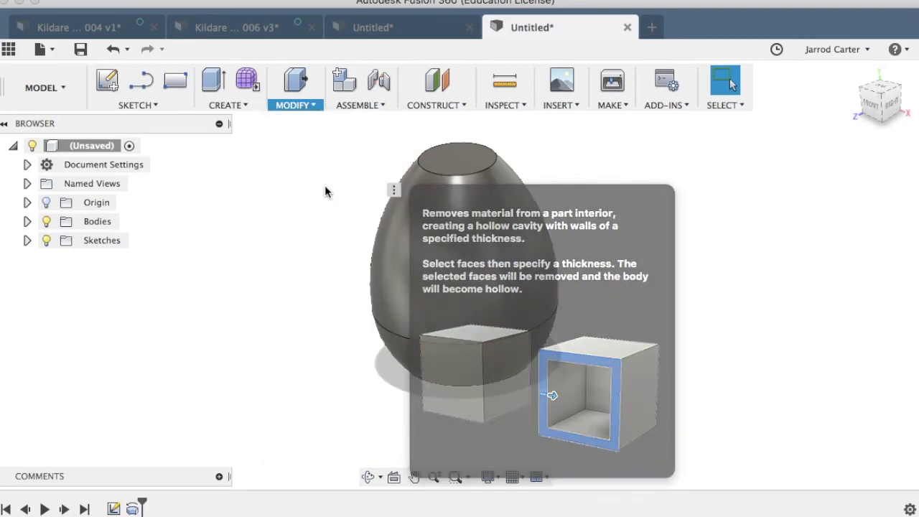
{"action": "left_click", "coordinate": [457, 160]}
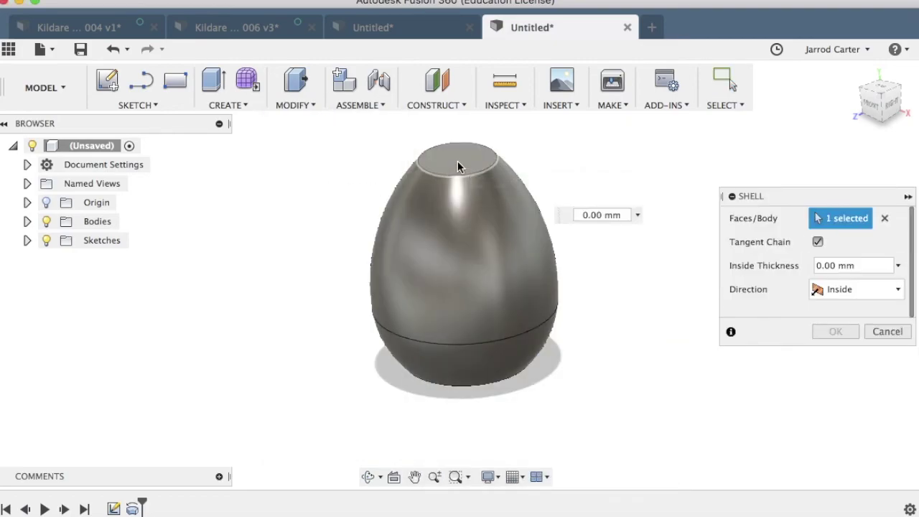
{"action": "left_click_drag", "start_coordinate": [888, 113], "coordinate": [869, 89]}
{"action": "left_click", "coordinate": [496, 346]}
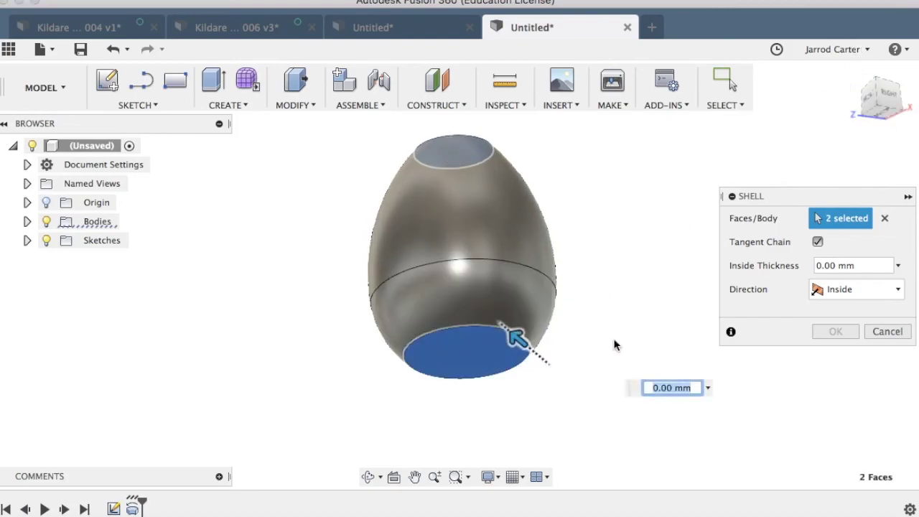
{"action": "left_click", "coordinate": [817, 265]}
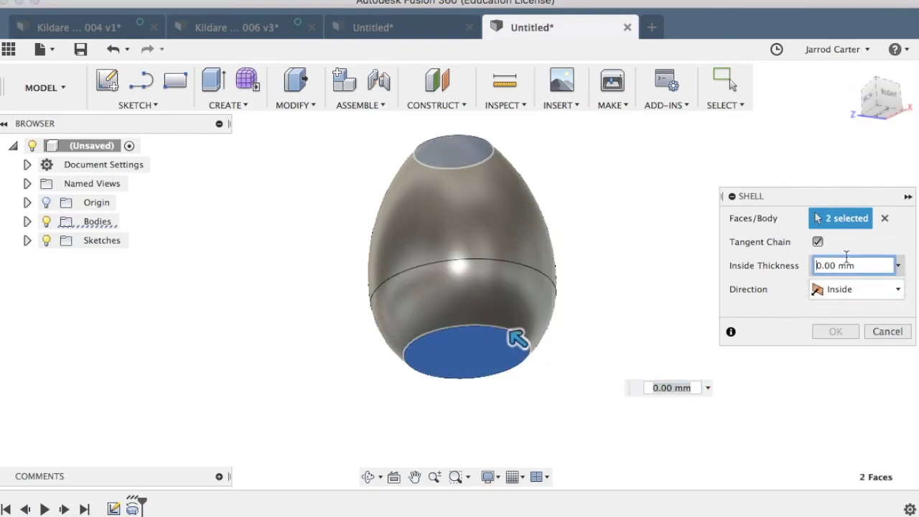
{"action": "type", "text": "2"}
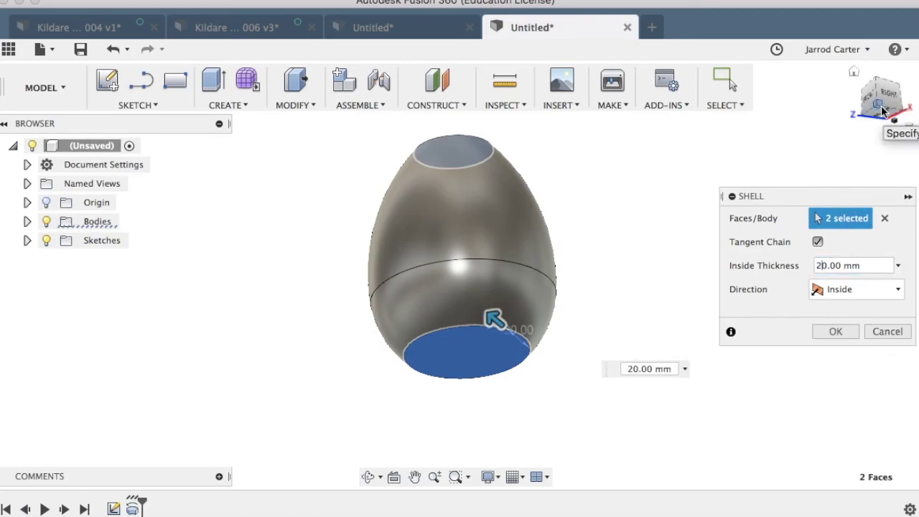
{"action": "left_click_drag", "start_coordinate": [878, 96], "coordinate": [880, 134]}
{"action": "left_click", "coordinate": [837, 334]}
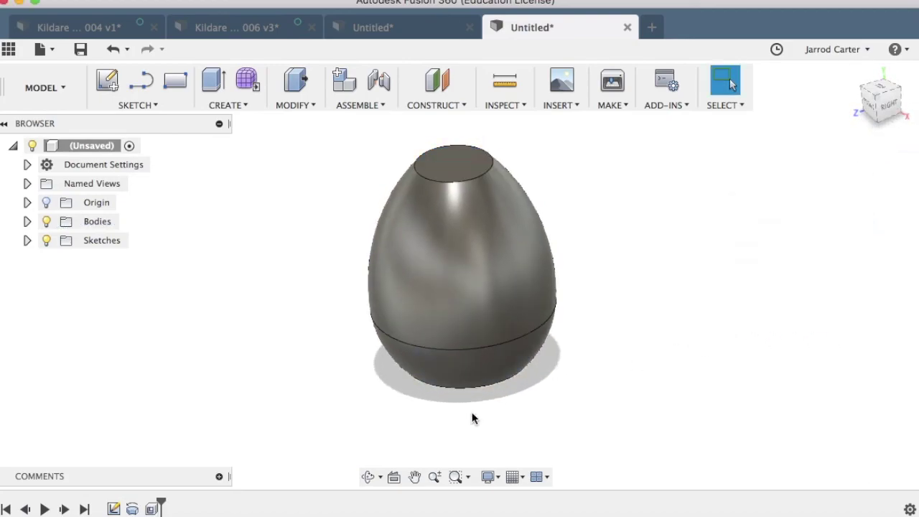
{"action": "left_click", "coordinate": [152, 509]}
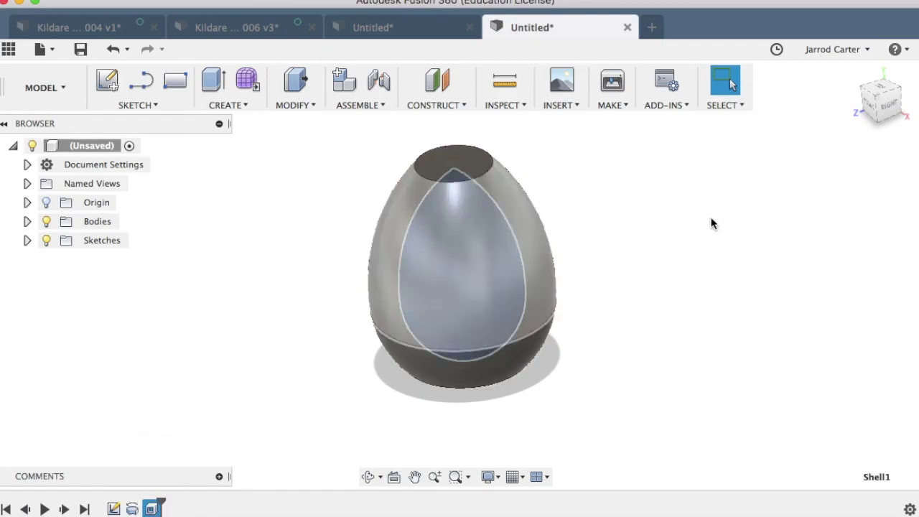